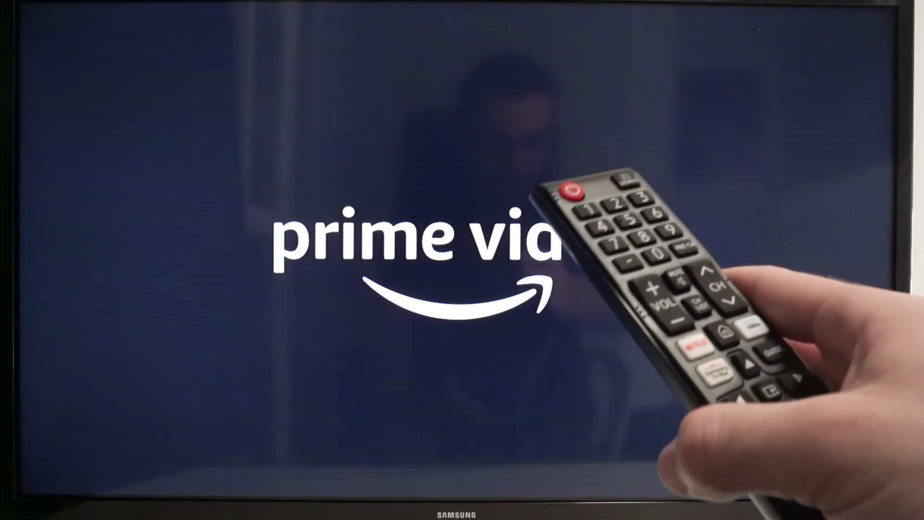
# Step: Show the Smart Hub home bar over the Prime Video splash screen
pyautogui.press('Home')
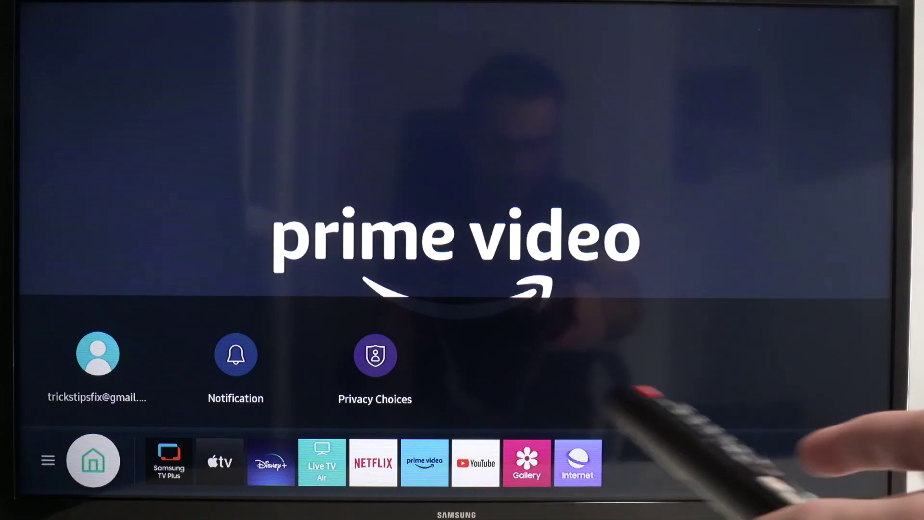
# Step: Dismiss the home bar overlay from Prime Video
pyautogui.press('Escape')
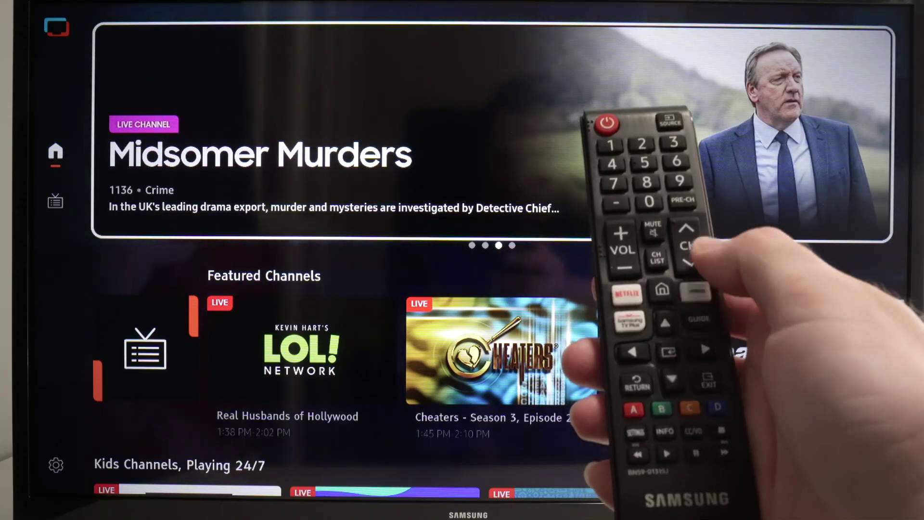
# Step: Open Apps from the home bar and focus the Prime Video tile in Downloaded App
pyautogui.press('Home')
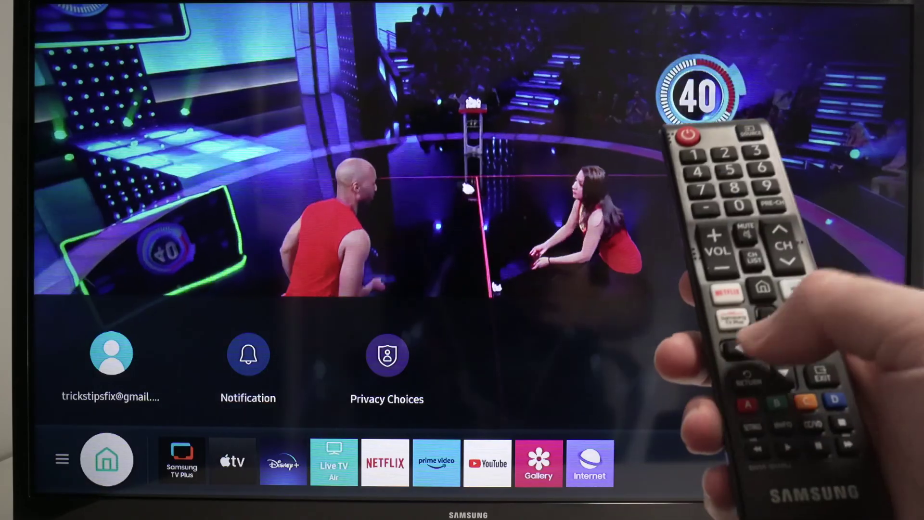
pyautogui.press('Left')
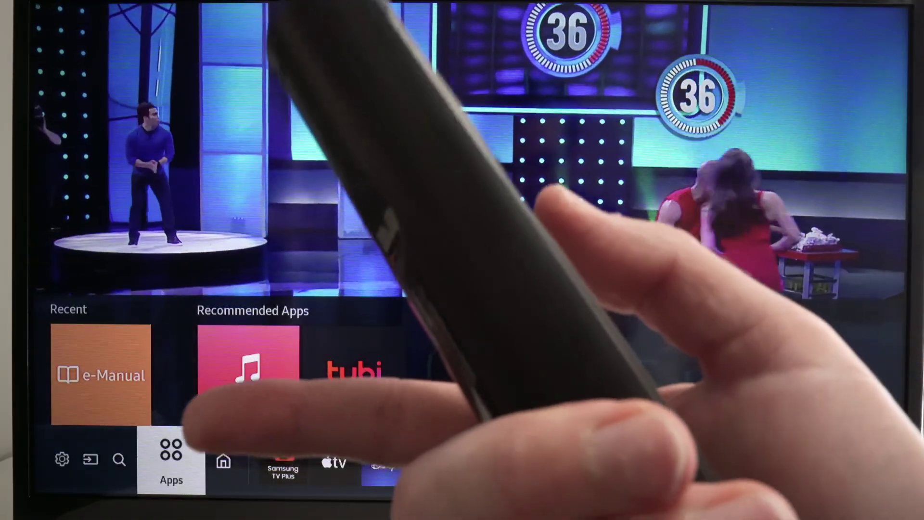
pyautogui.press('Return')
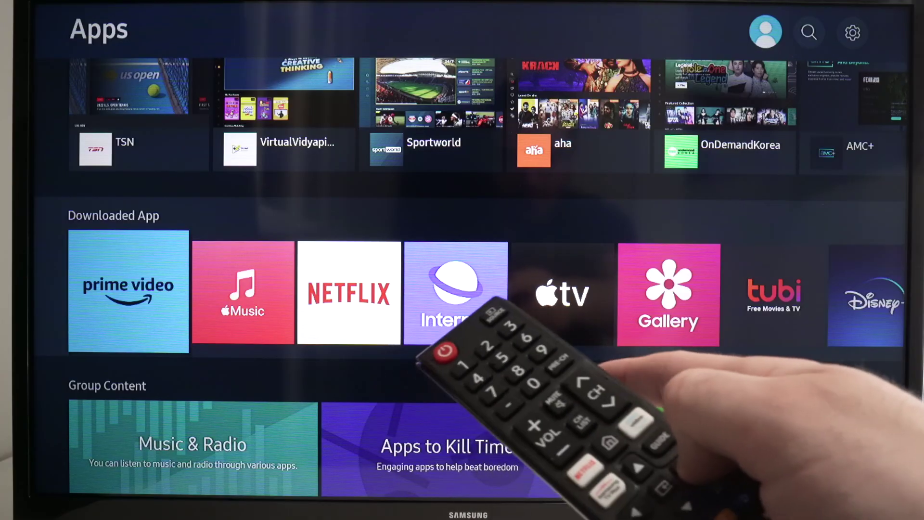
pyautogui.press('Right')
pyautogui.press('Right')
pyautogui.press('Left')
pyautogui.press('Left')
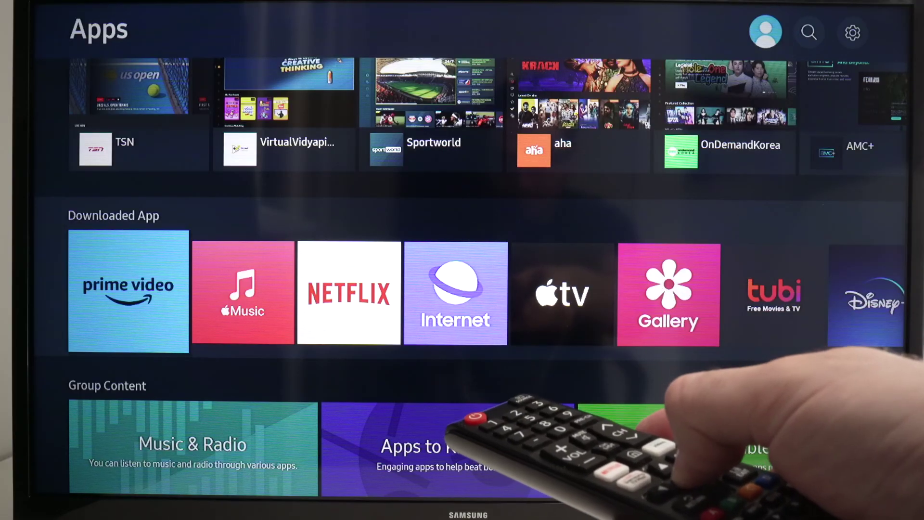
# Step: Reinstall Prime Video from the Prime Video tile's options menu
pyautogui.press('Return')
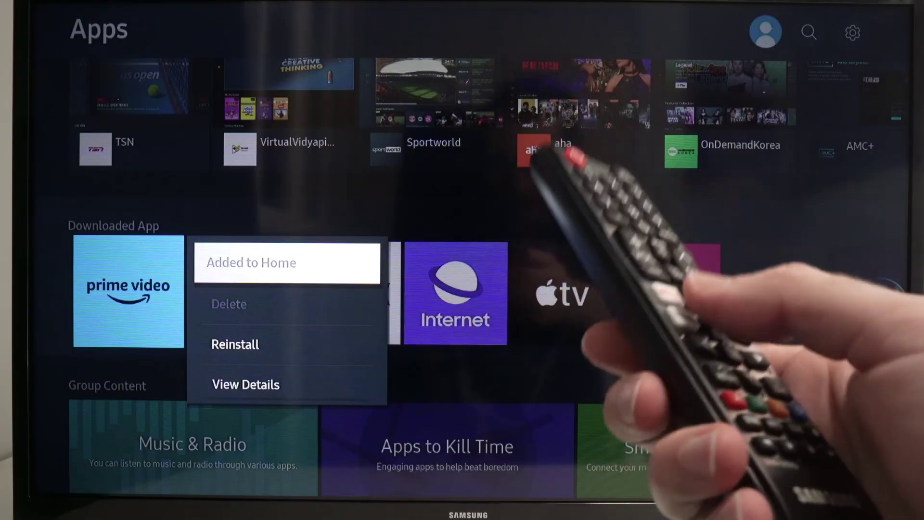
pyautogui.press('Down')
pyautogui.press('Down')
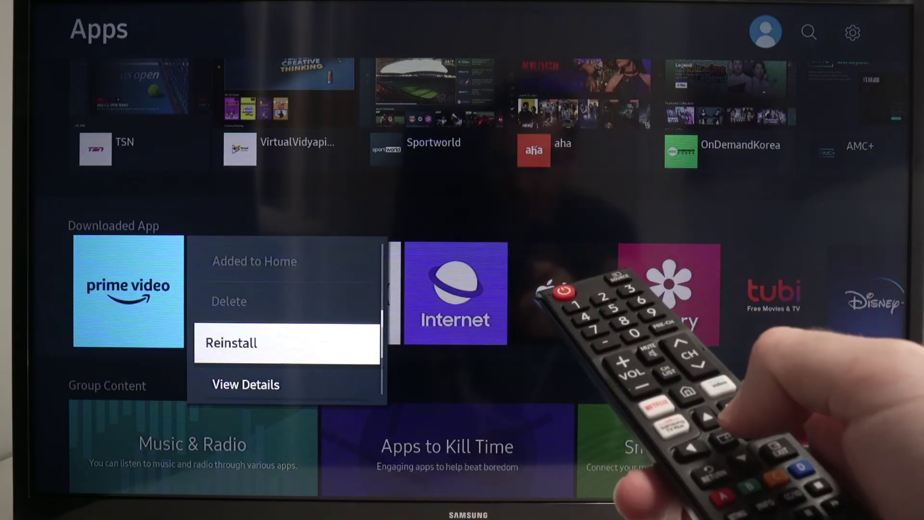
pyautogui.press('Return')
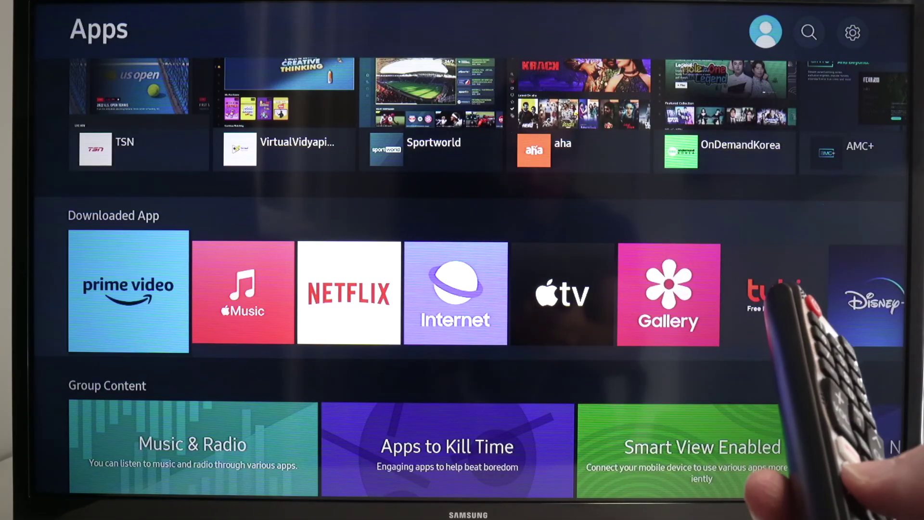
# Step: Launch the reinstalled Prime Video and move along the home bar to the Settings gear
pyautogui.press('Return')
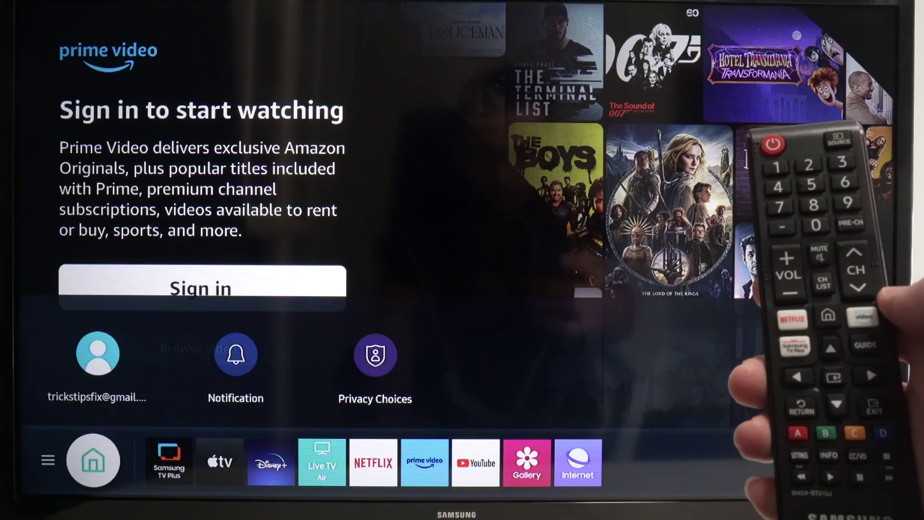
pyautogui.press('Escape')
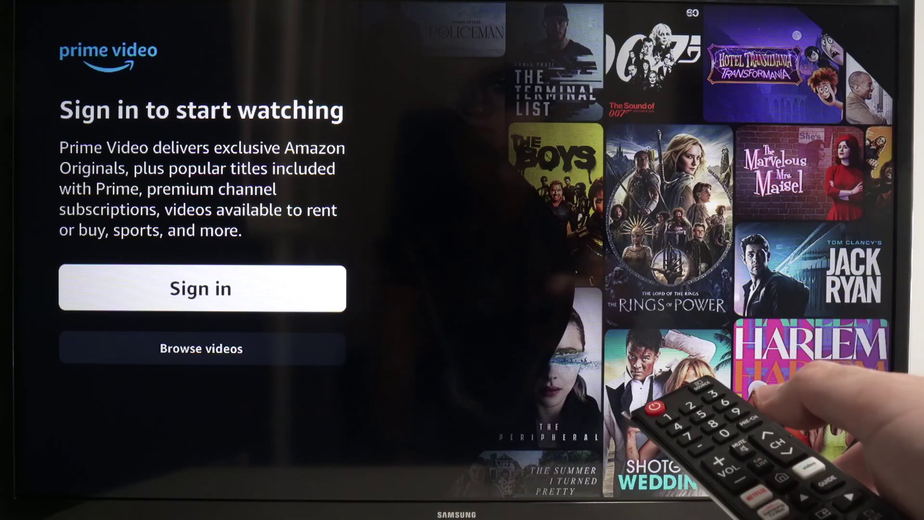
pyautogui.press('Home')
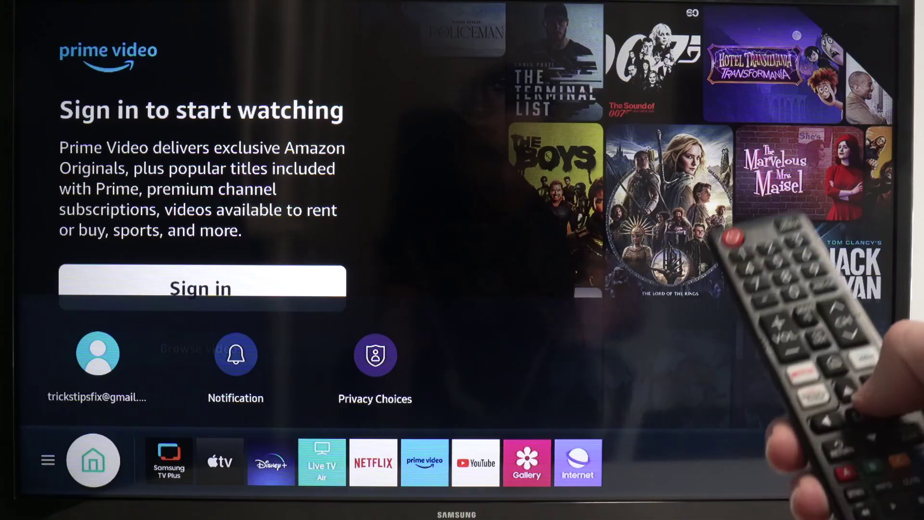
pyautogui.press('Left')
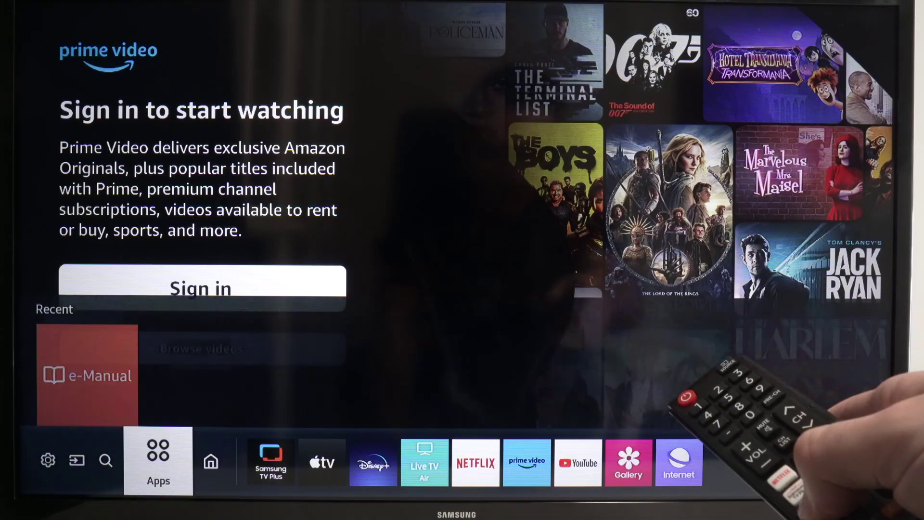
pyautogui.press('Left')
pyautogui.press('Left')
pyautogui.press('Left')
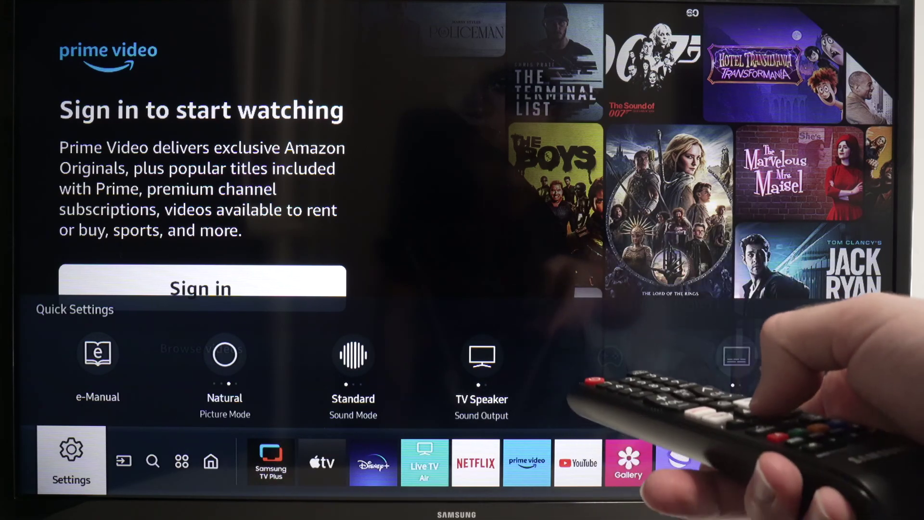
# Step: Go to Settings > General > Network and highlight Reset Network
pyautogui.press('Return')
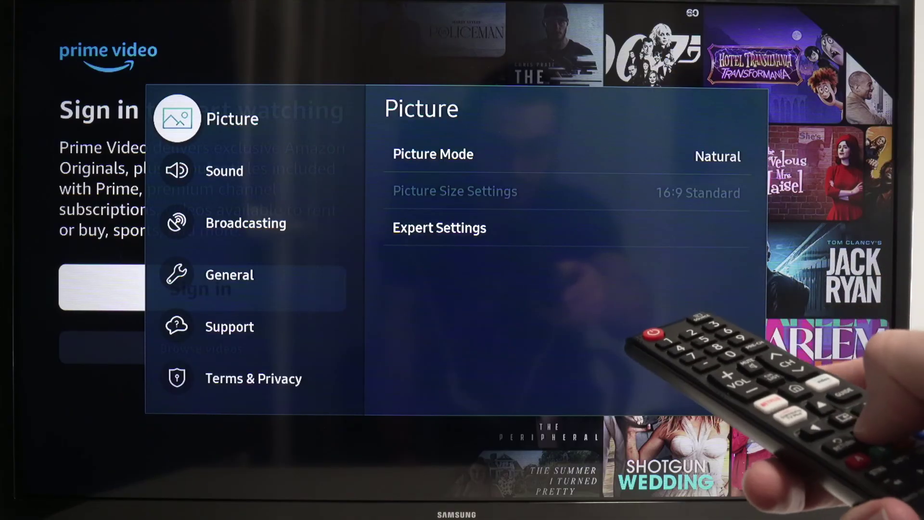
pyautogui.press('Down')
pyautogui.press('Down')
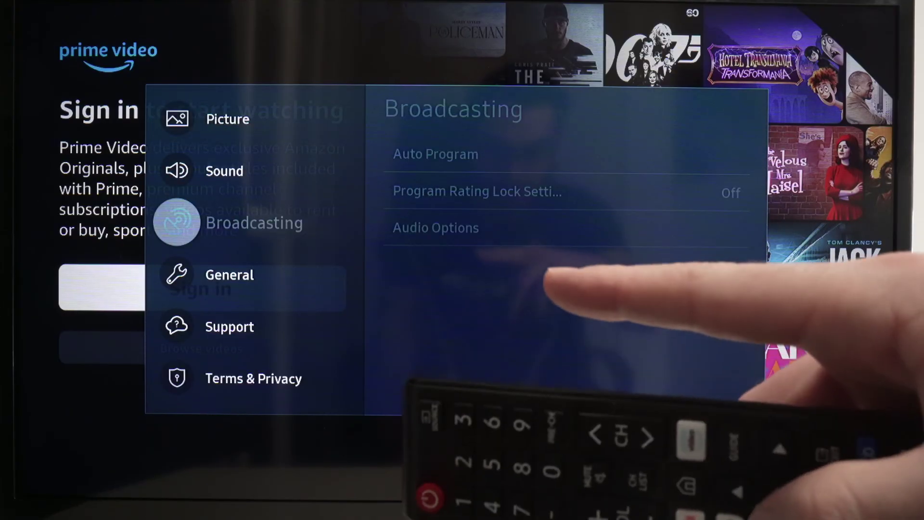
pyautogui.press('Down')
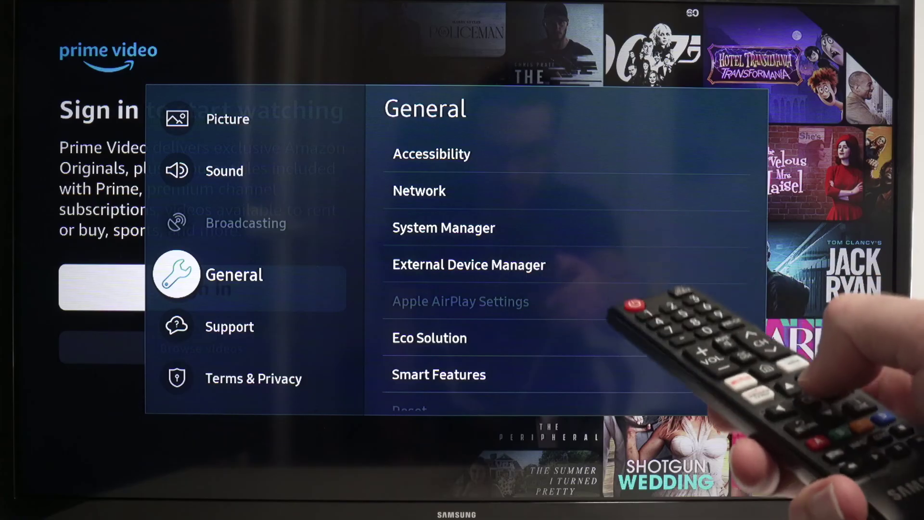
pyautogui.press('Right')
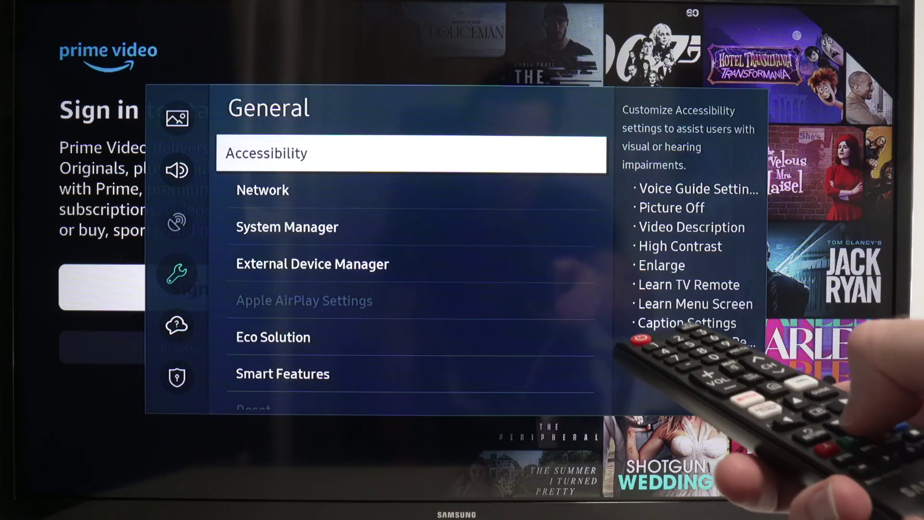
pyautogui.press('Down')
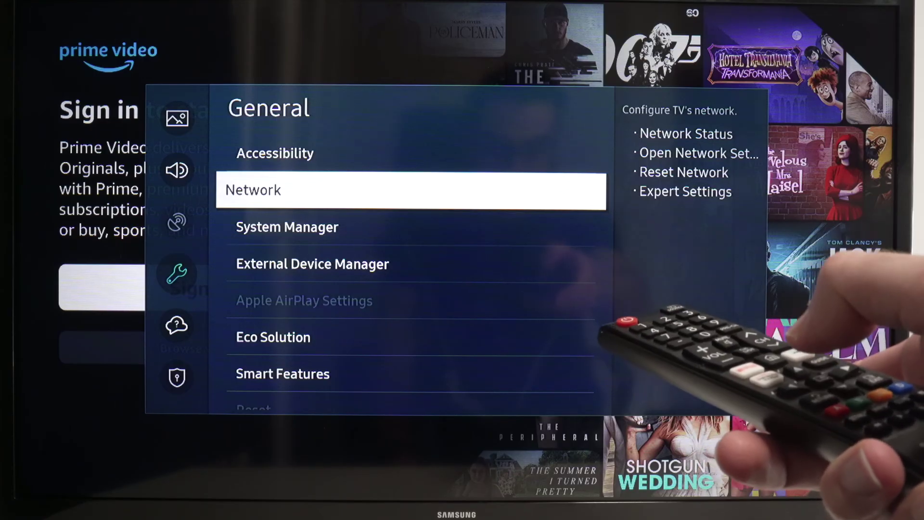
pyautogui.press('Return')
pyautogui.press('Down')
pyautogui.press('Down')
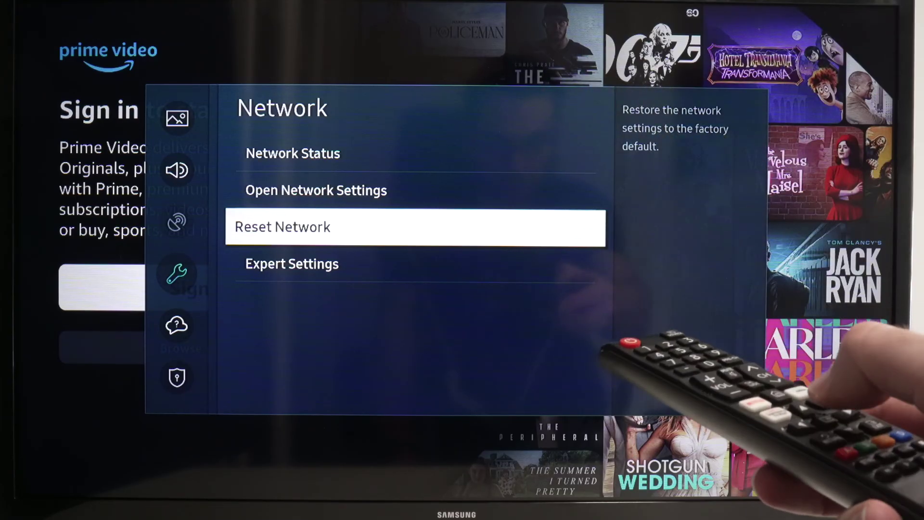
# Step: Reset the network settings to default and move on to Network Settings setup
pyautogui.press('Return')
pyautogui.press('Left')
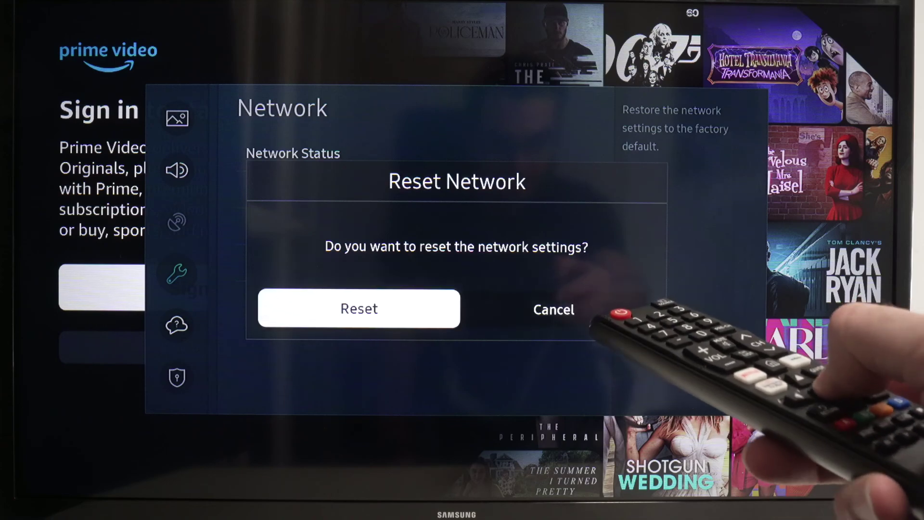
pyautogui.press('Return')
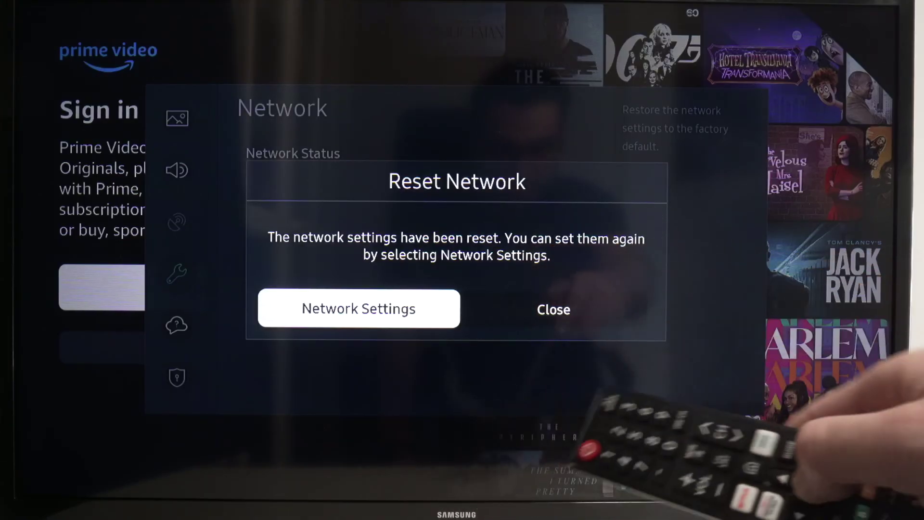
pyautogui.press('Escape')
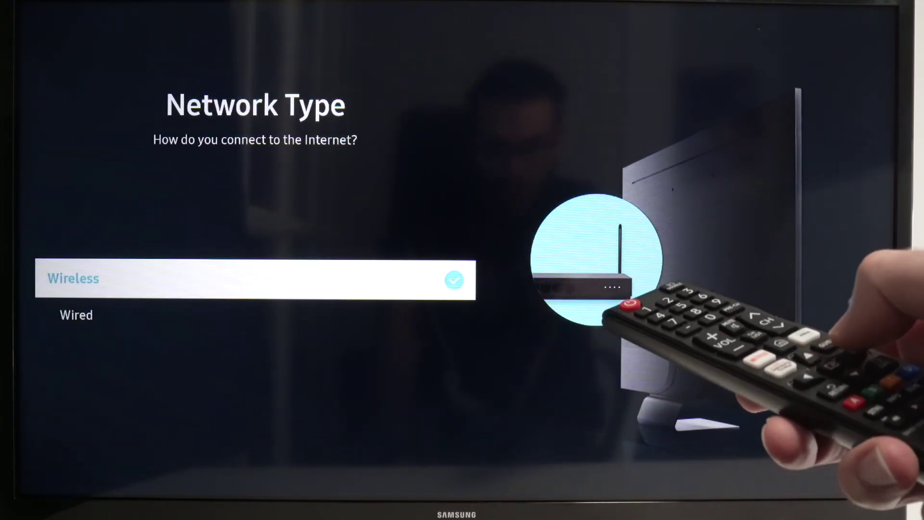
# Step: Choose a Wireless connection, select Magic Mamaliga, and finish entering its password
pyautogui.press('Return')
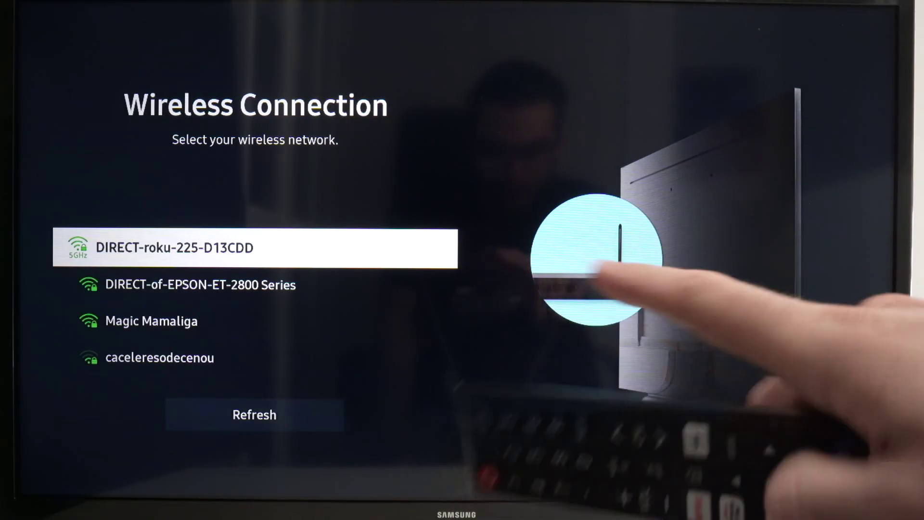
pyautogui.press('Down')
pyautogui.press('Down')
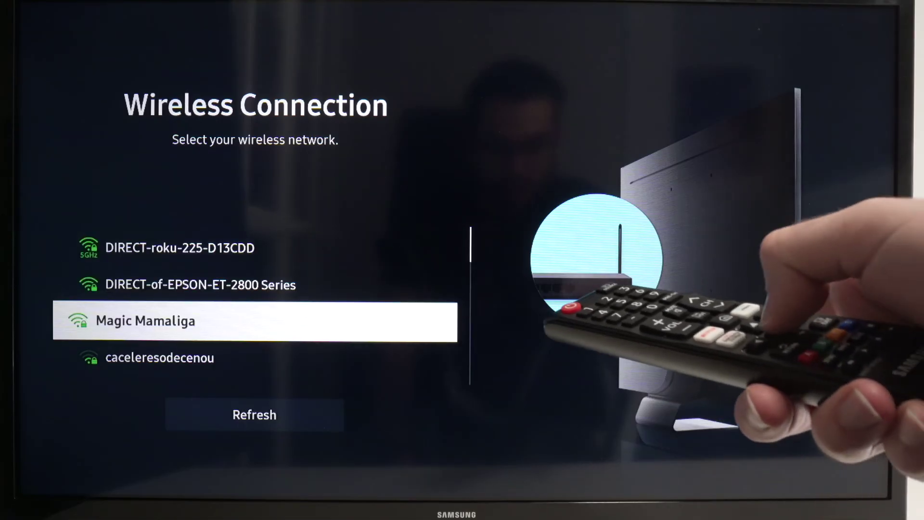
pyautogui.press('Return')
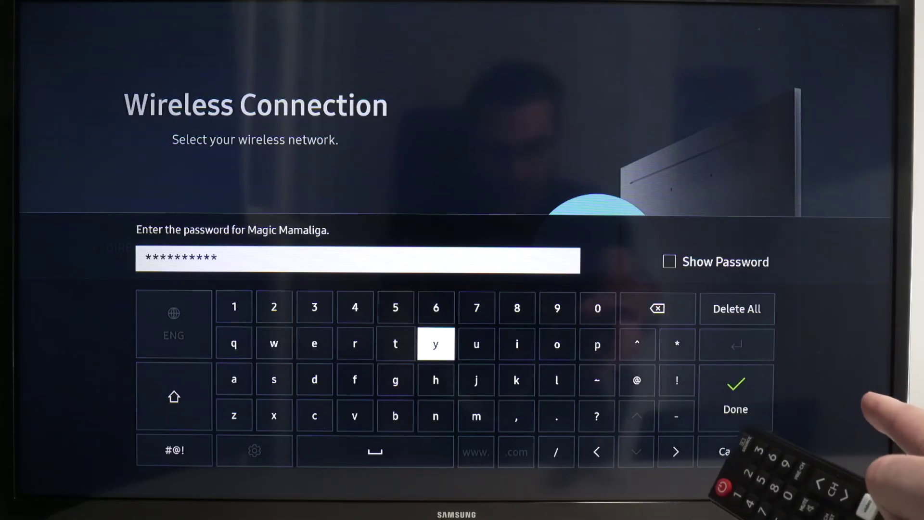
pyautogui.press('Right')
pyautogui.press('Right')
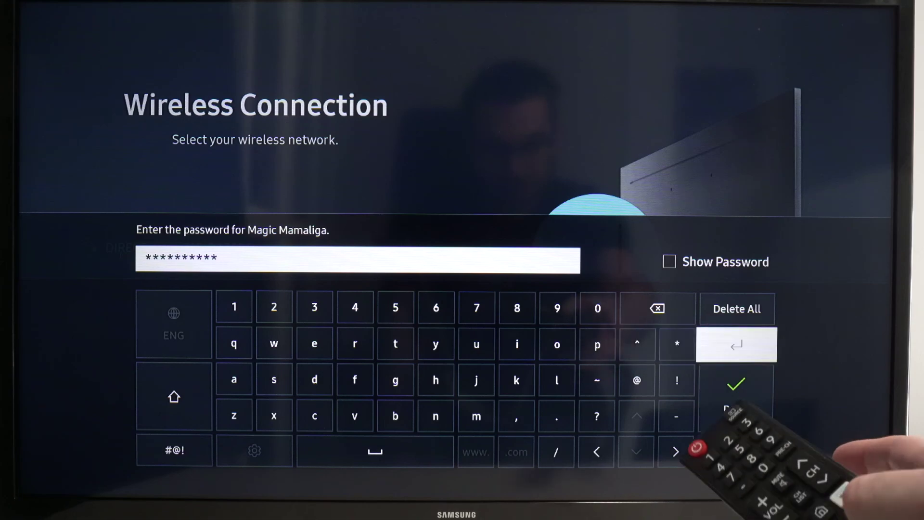